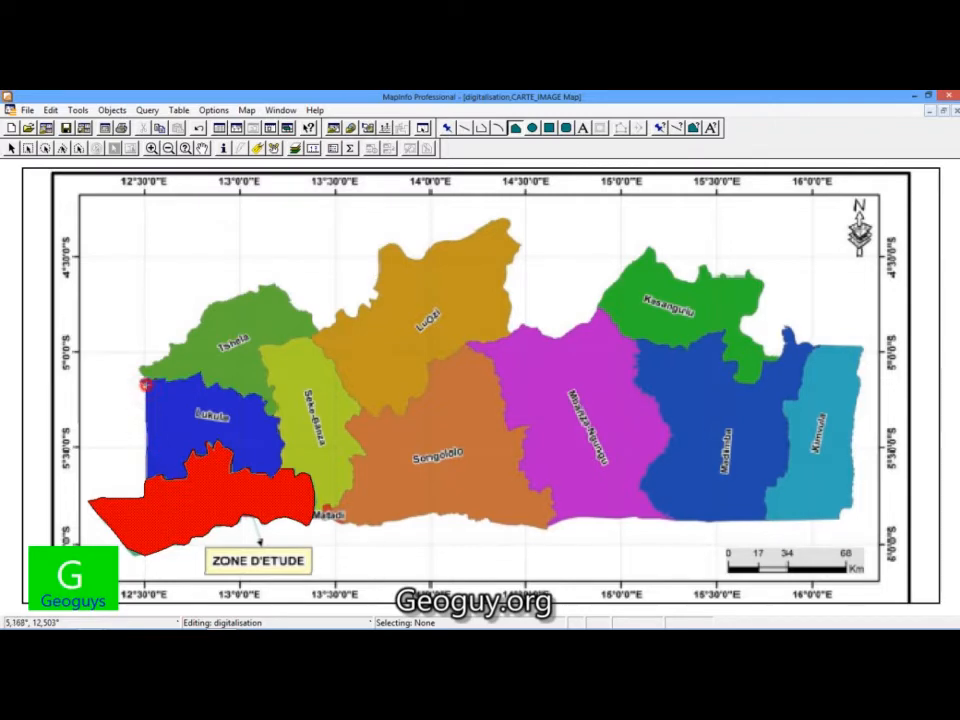
# Close the polygon around the Lukula territory and set its background fill to yellow.
pyautogui.doubleClick(142, 380)
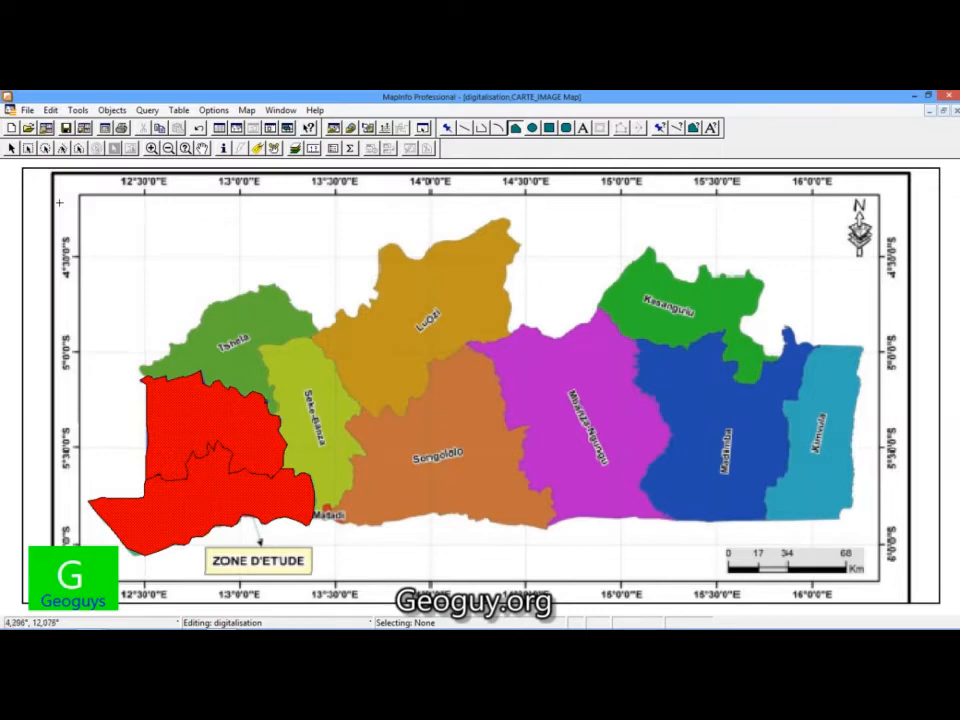
pyautogui.click(8, 148)
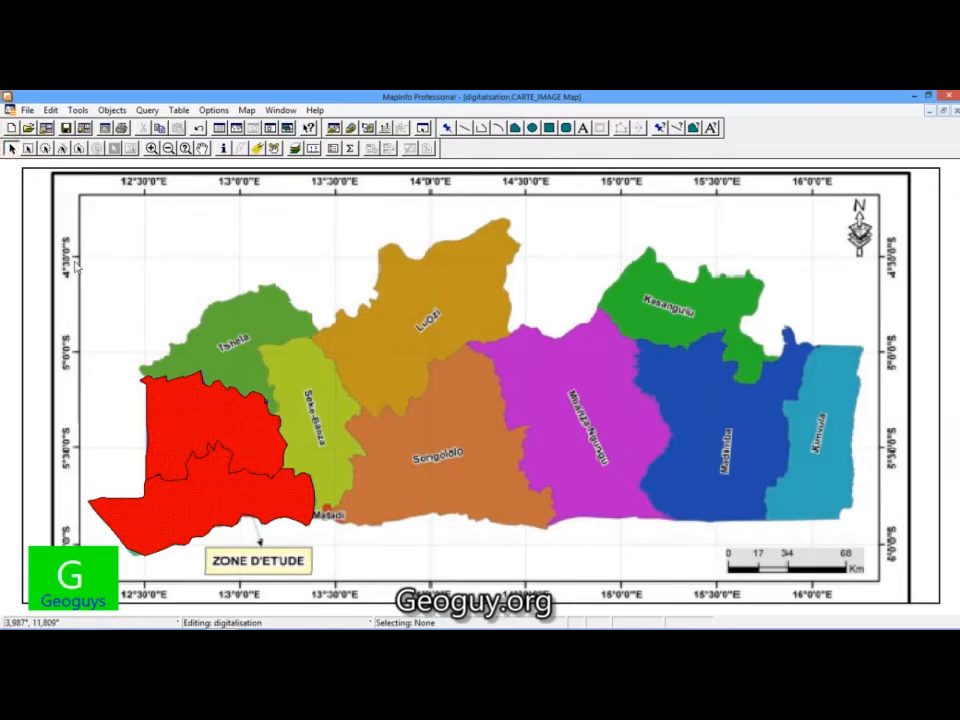
pyautogui.click(194, 420)
pyautogui.doubleClick(194, 420)
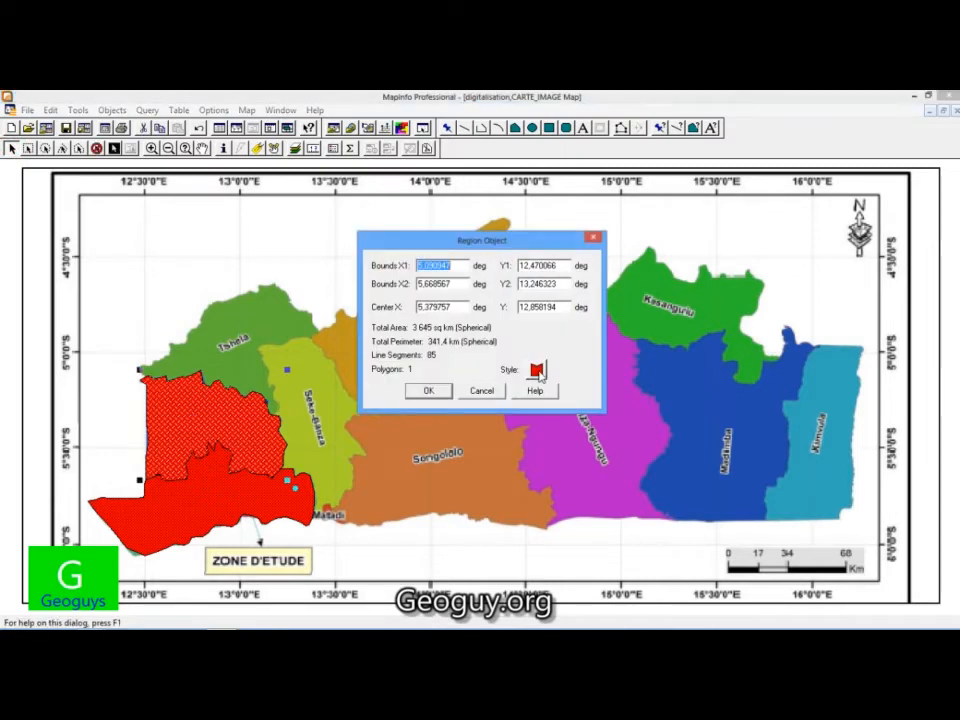
pyautogui.click(537, 371)
pyautogui.click(552, 274)
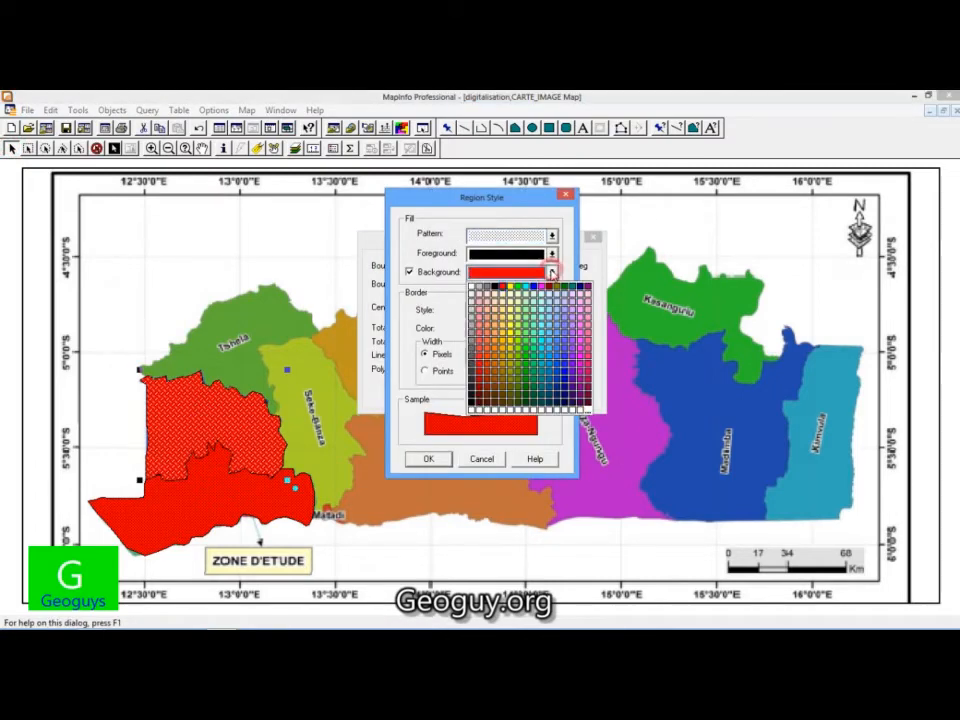
pyautogui.click(511, 288)
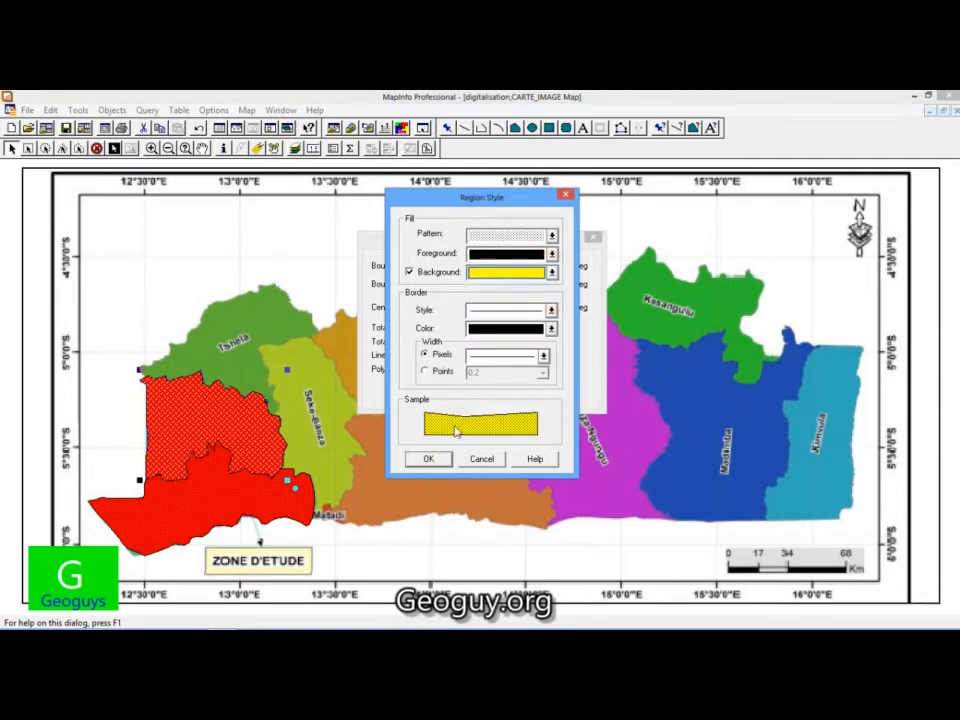
pyautogui.click(430, 458)
pyautogui.click(428, 390)
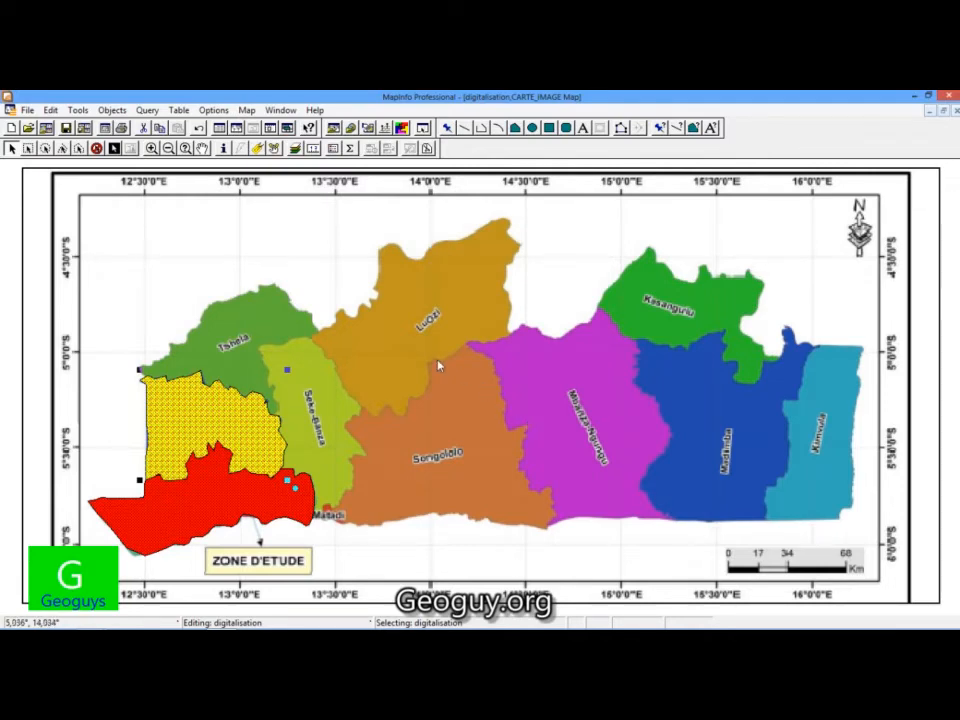
# Trace the Kasangulu territory as a closed polygon and set its background fill to light purple.
pyautogui.click(515, 130)
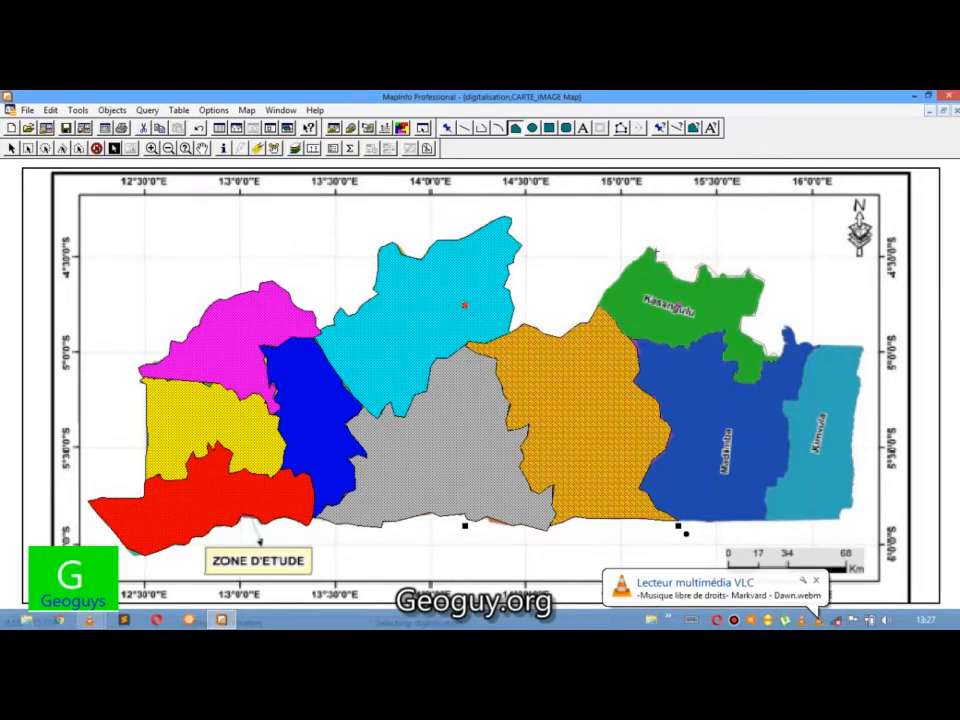
pyautogui.doubleClick(651, 246)
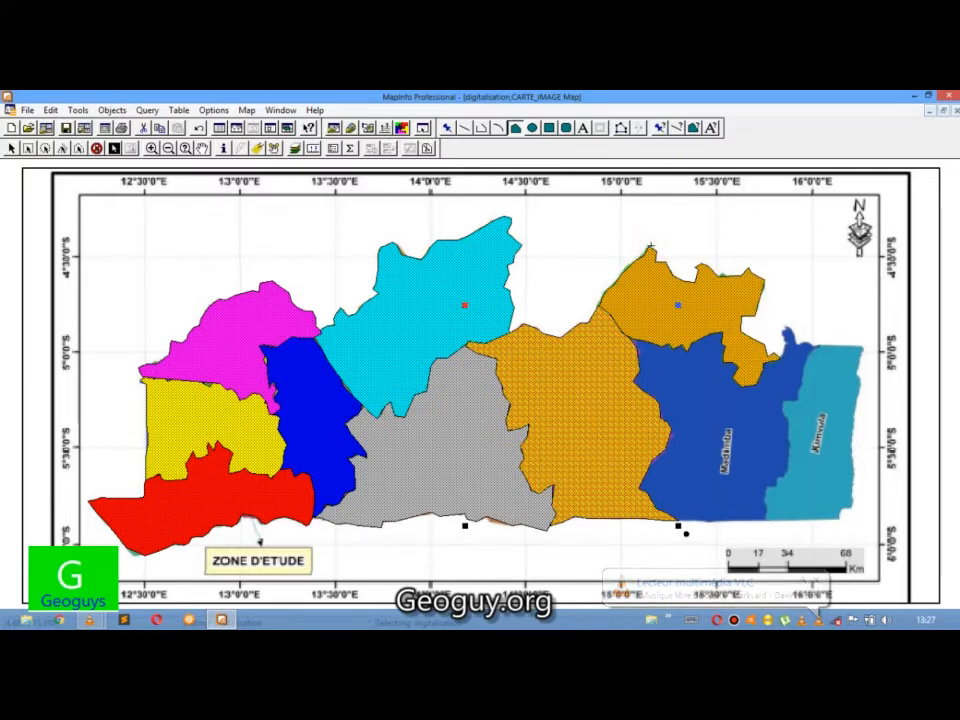
pyautogui.click(10, 149)
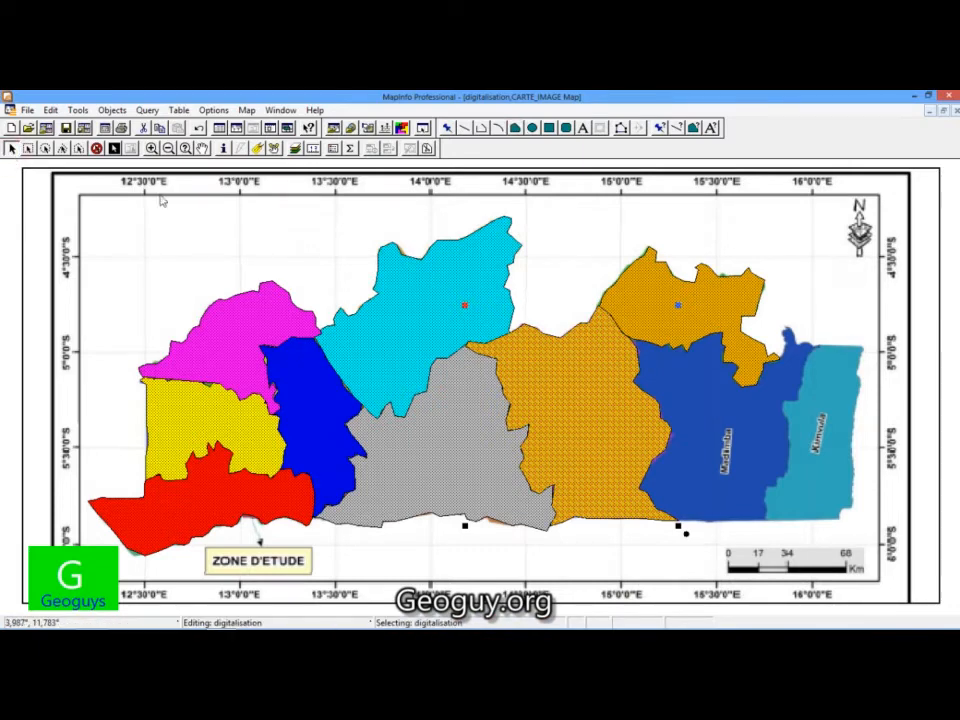
pyautogui.click(714, 316)
pyautogui.doubleClick(716, 318)
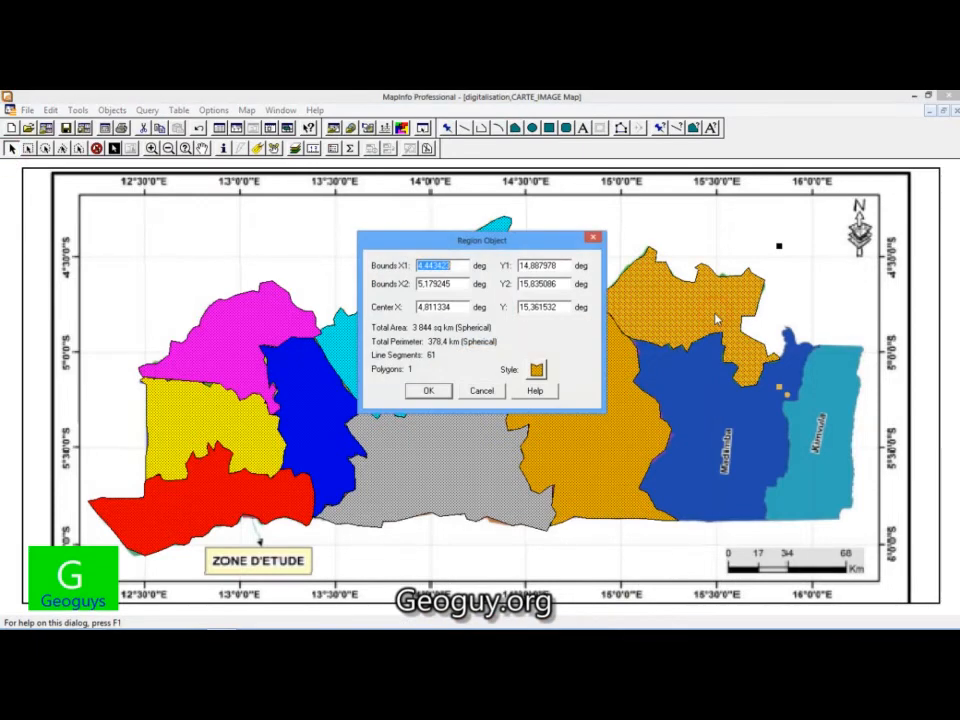
pyautogui.click(537, 370)
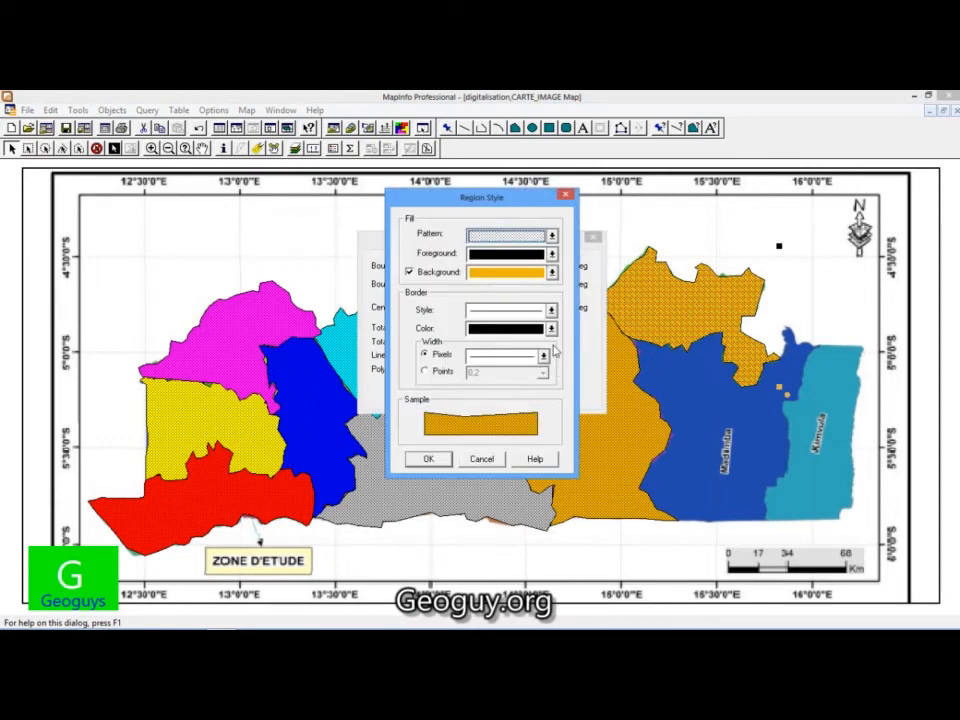
pyautogui.click(552, 272)
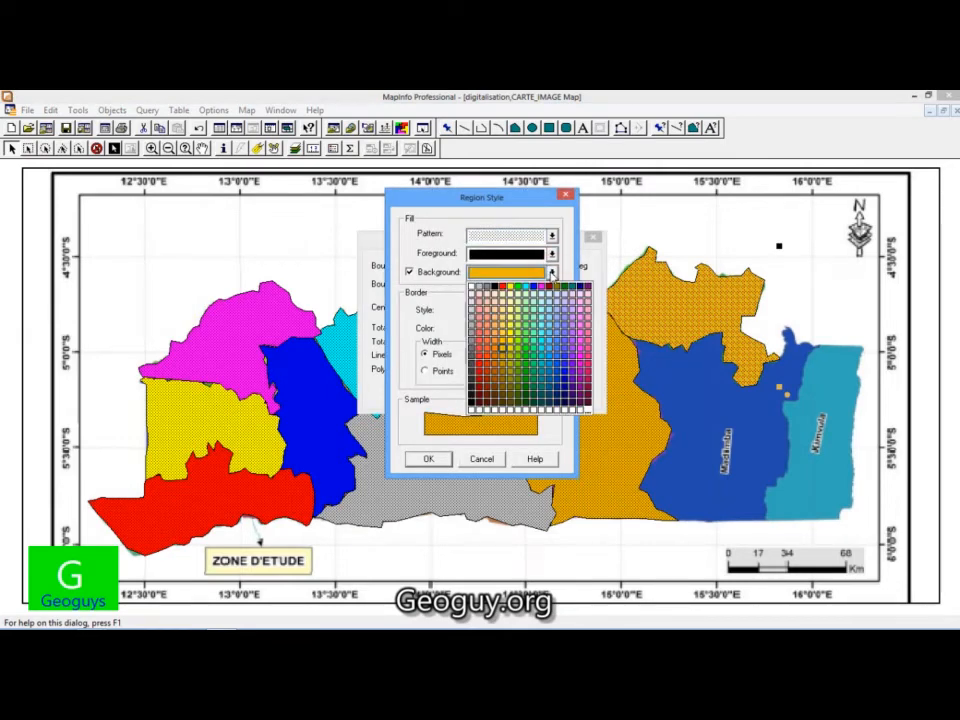
pyautogui.click(575, 328)
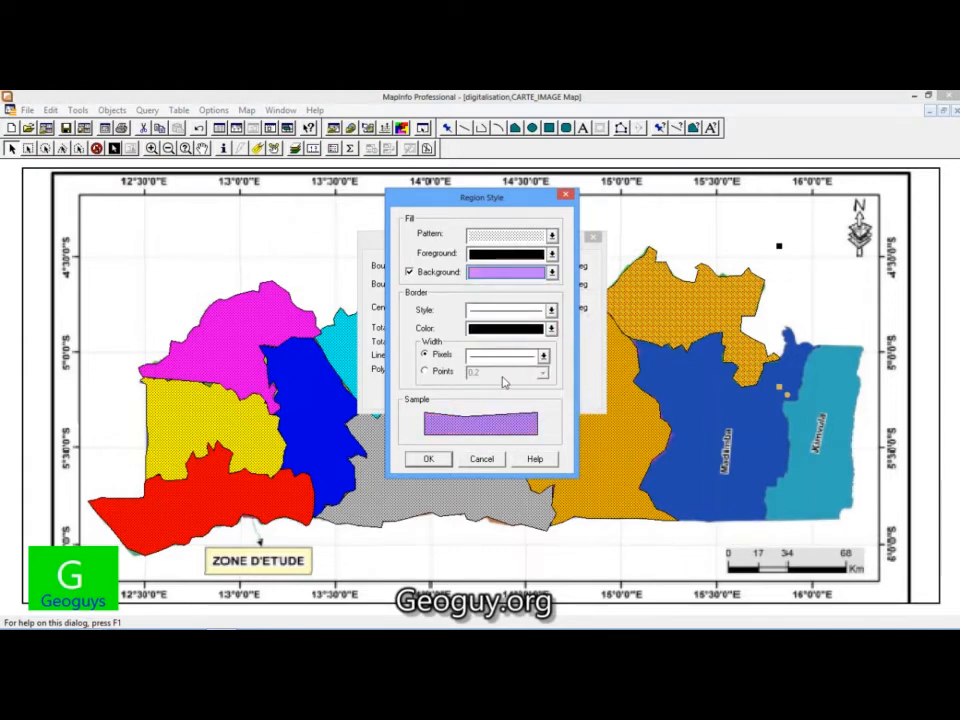
pyautogui.click(433, 459)
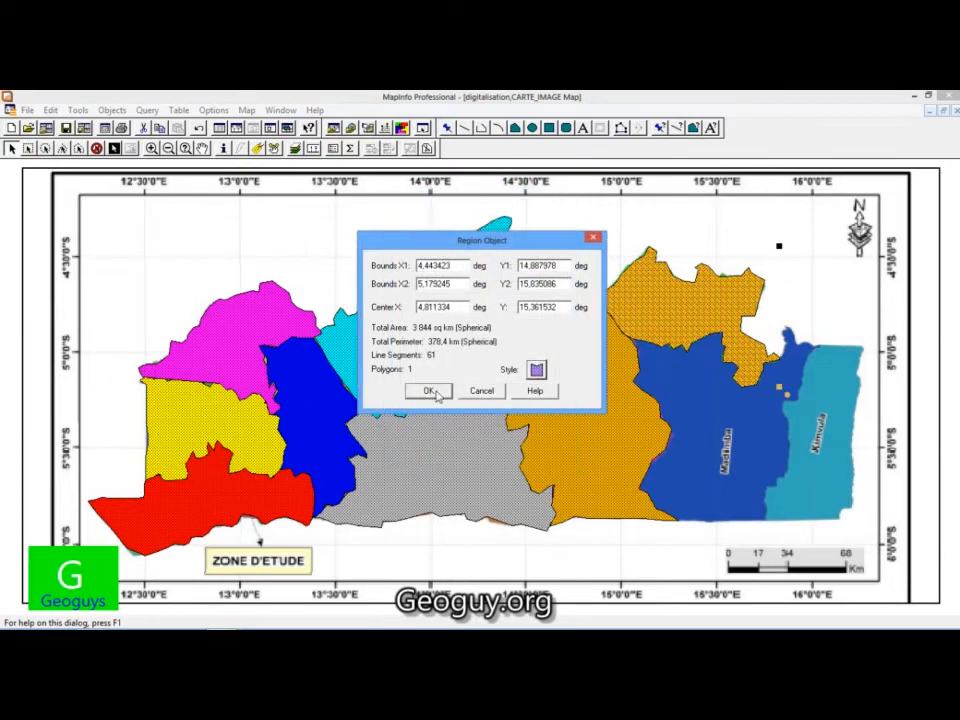
pyautogui.click(432, 391)
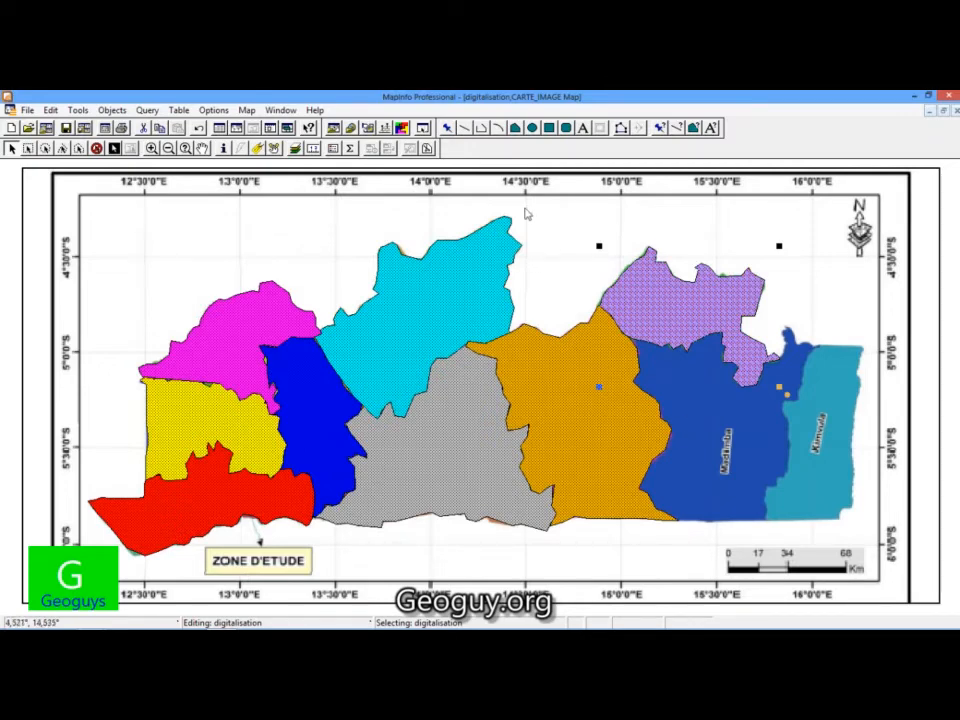
# Trace the Madimba territory as a closed polygon, following its borders with Kimvula, Kasangulu and the orange Mbanza-Ngungu region.
pyautogui.click(515, 128)
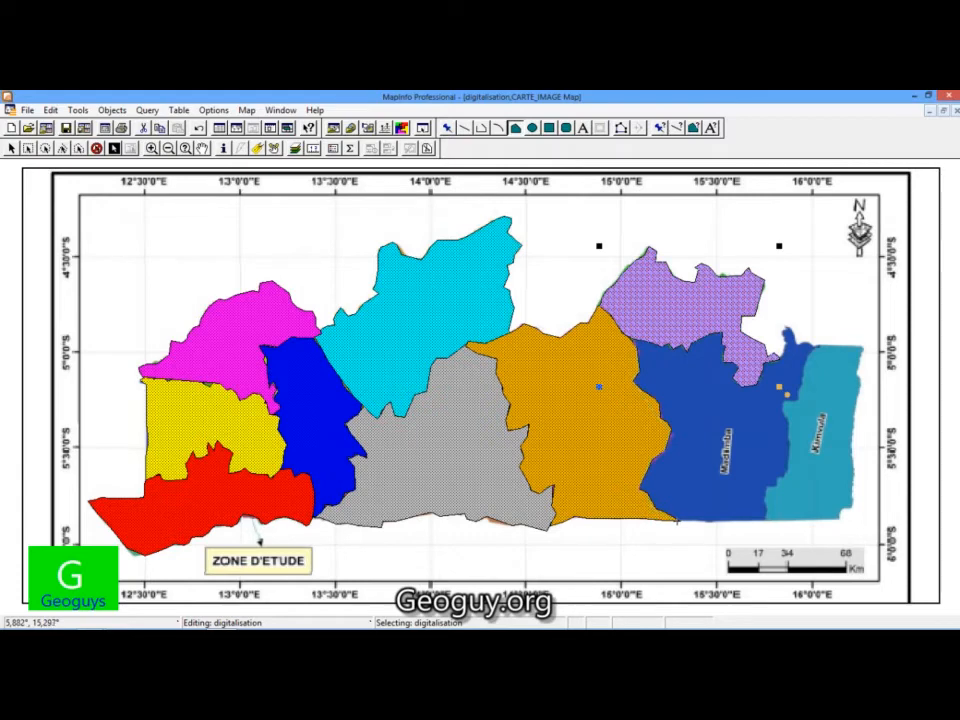
pyautogui.click(728, 523)
pyautogui.click(748, 520)
pyautogui.click(768, 521)
pyautogui.click(768, 511)
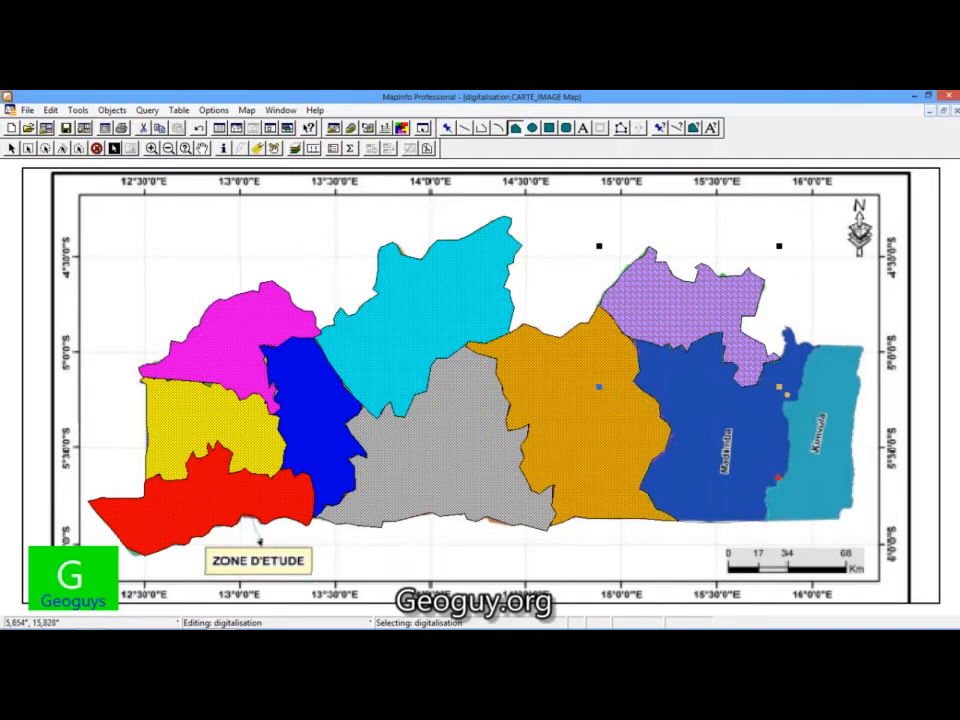
pyautogui.click(790, 447)
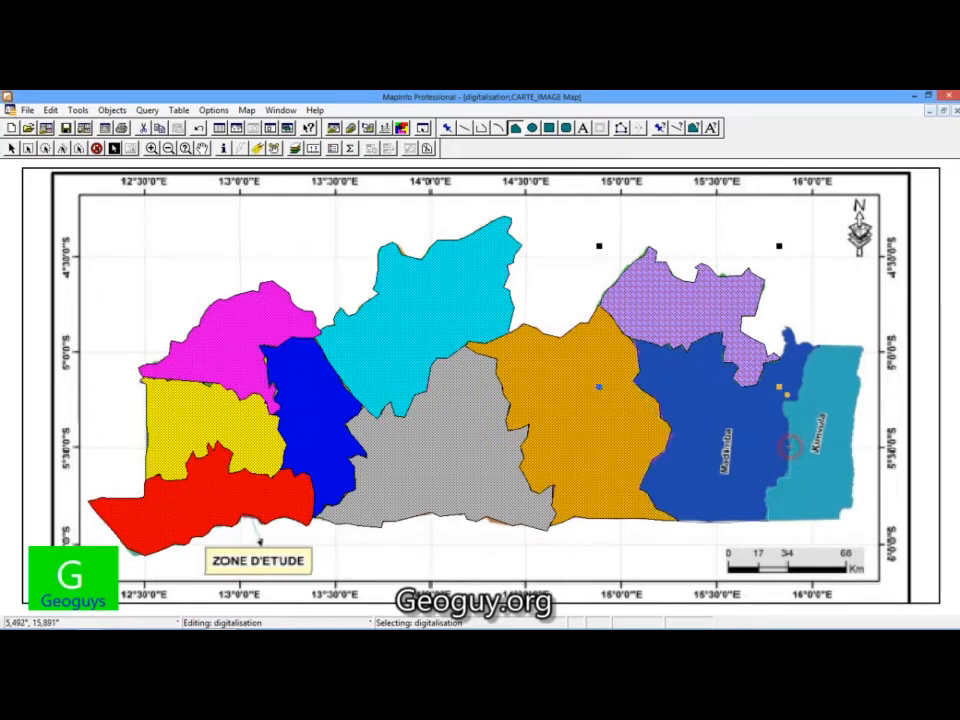
pyautogui.click(791, 428)
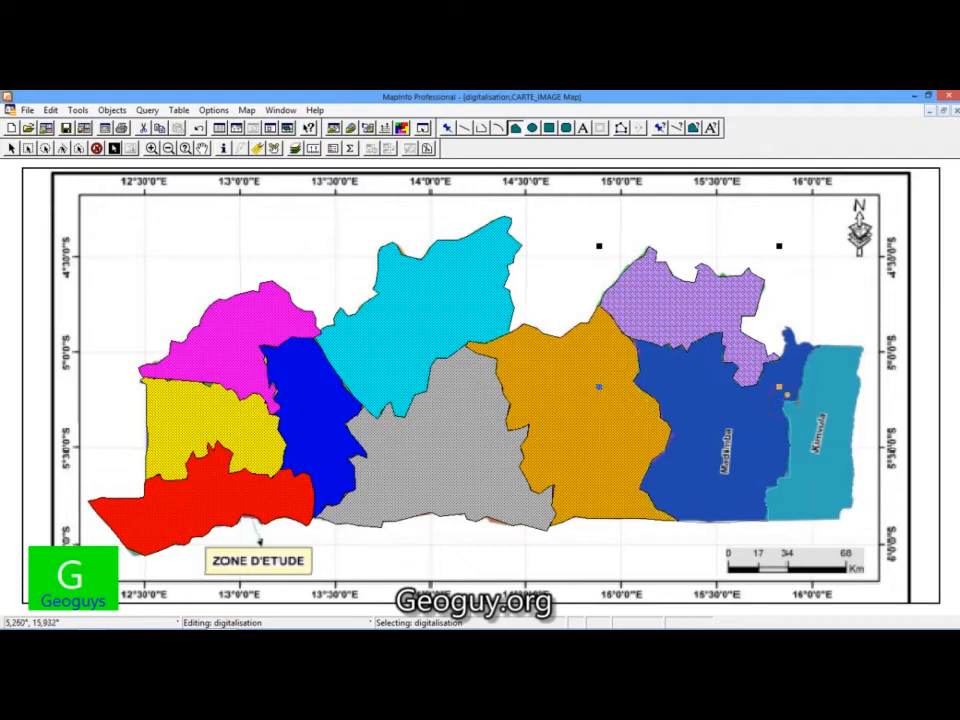
pyautogui.click(803, 380)
pyautogui.click(817, 345)
pyautogui.click(820, 346)
pyautogui.click(803, 338)
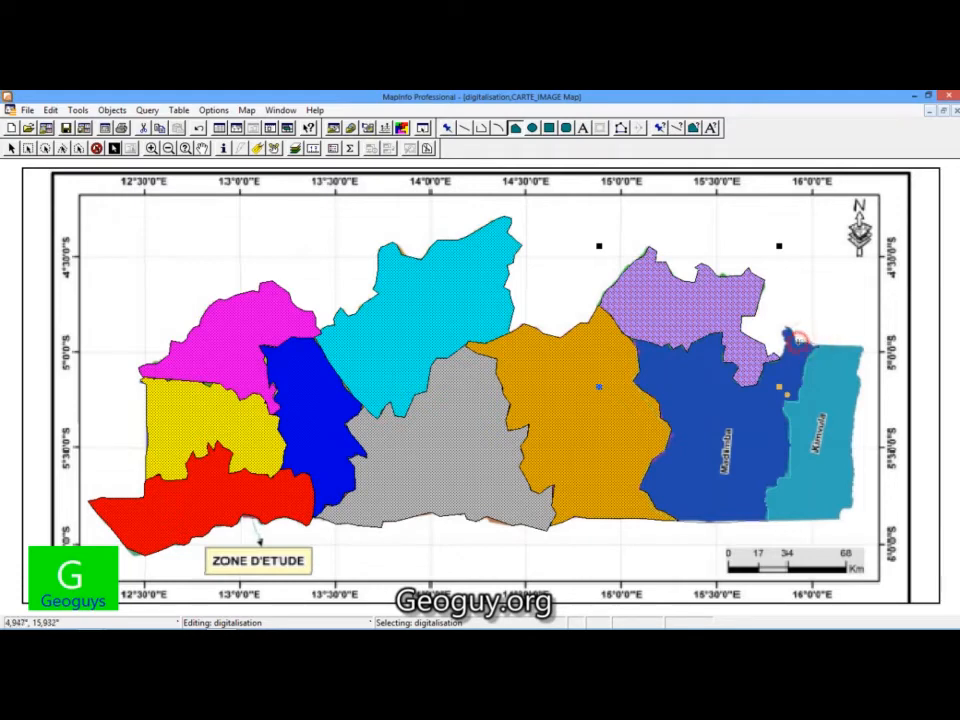
pyautogui.click(791, 331)
pyautogui.click(789, 327)
pyautogui.click(782, 332)
pyautogui.click(779, 344)
pyautogui.click(777, 354)
pyautogui.click(765, 363)
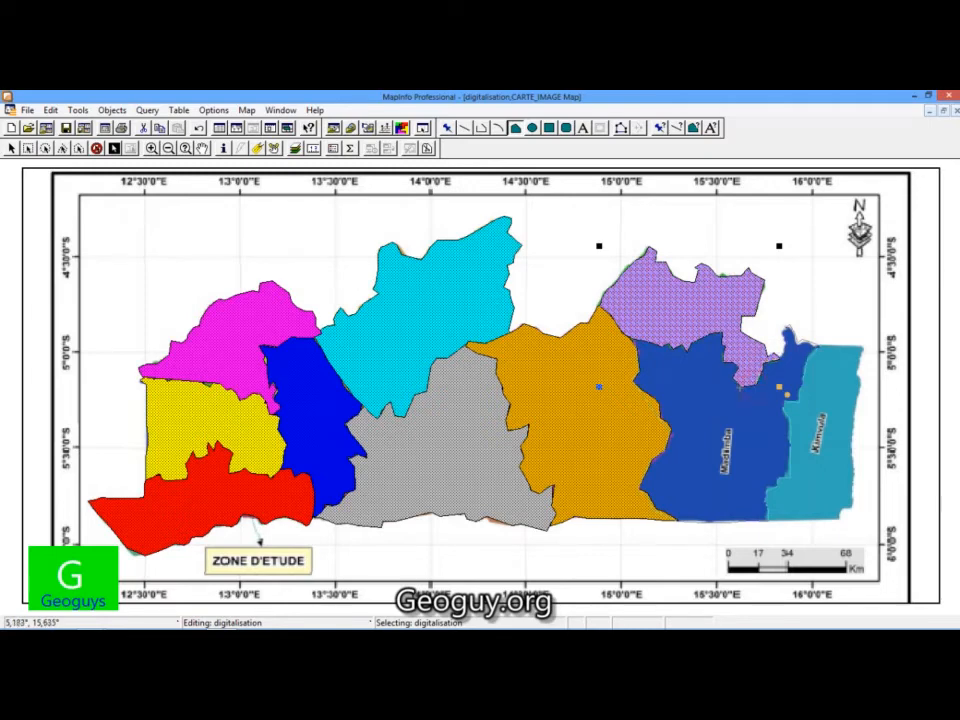
pyautogui.click(739, 362)
pyautogui.click(729, 347)
pyautogui.click(690, 340)
pyautogui.click(665, 343)
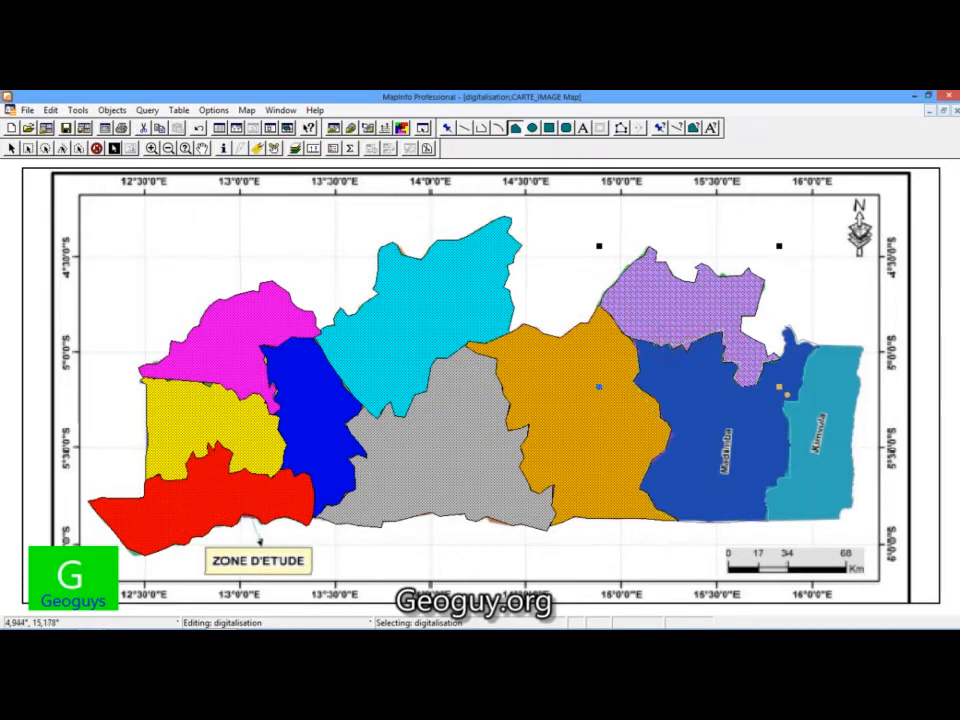
pyautogui.click(653, 341)
pyautogui.click(635, 338)
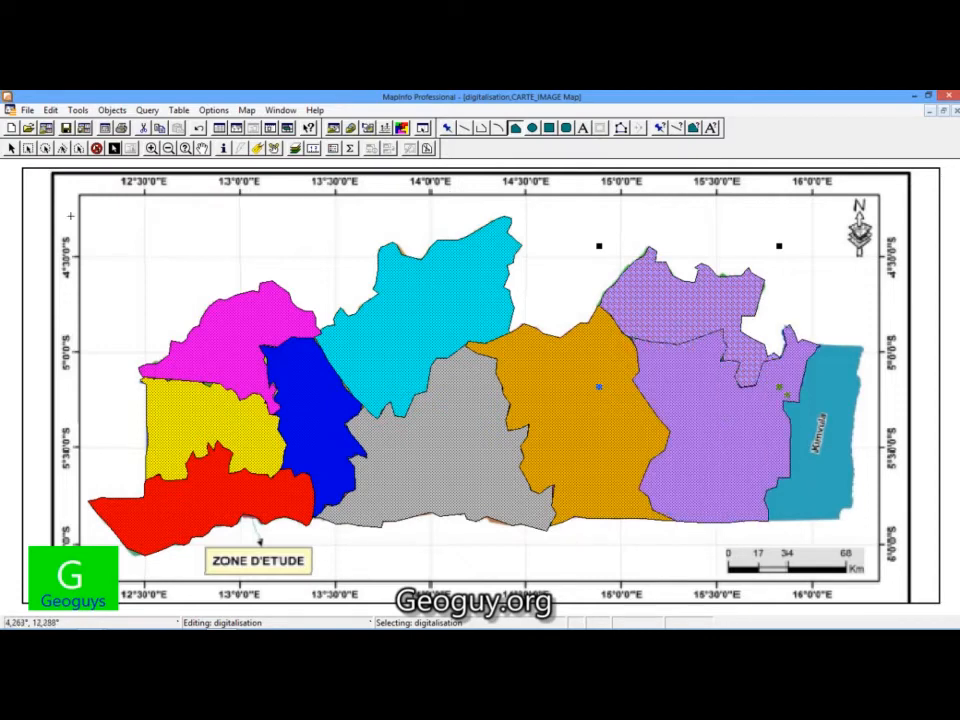
# Set the background fill of the Madimba polygon to dark green.
pyautogui.click(8, 148)
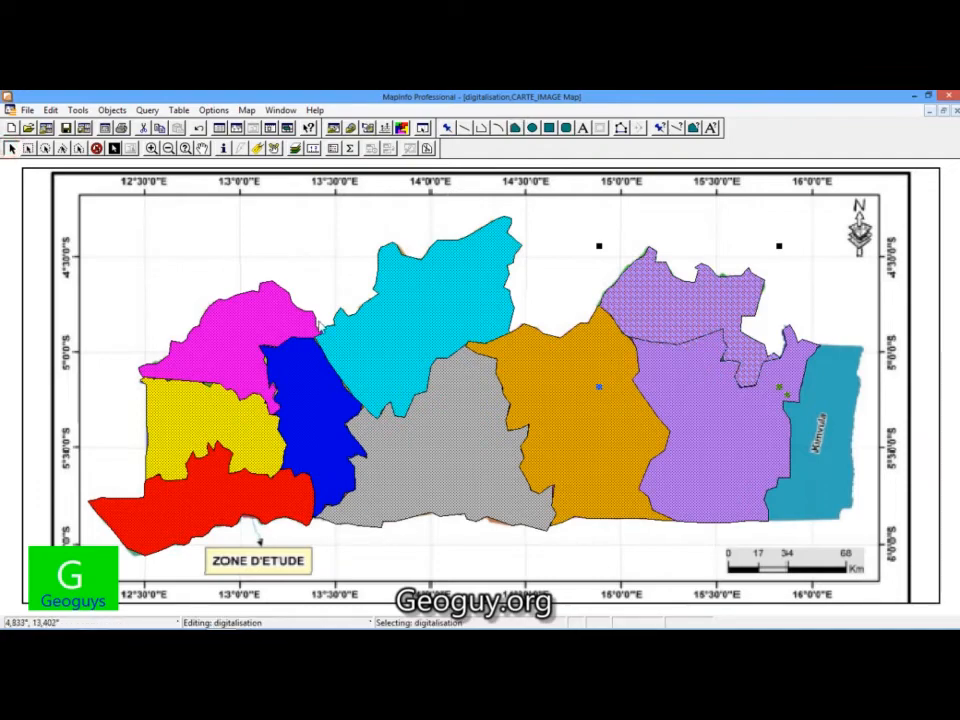
pyautogui.click(731, 425)
pyautogui.doubleClick(731, 425)
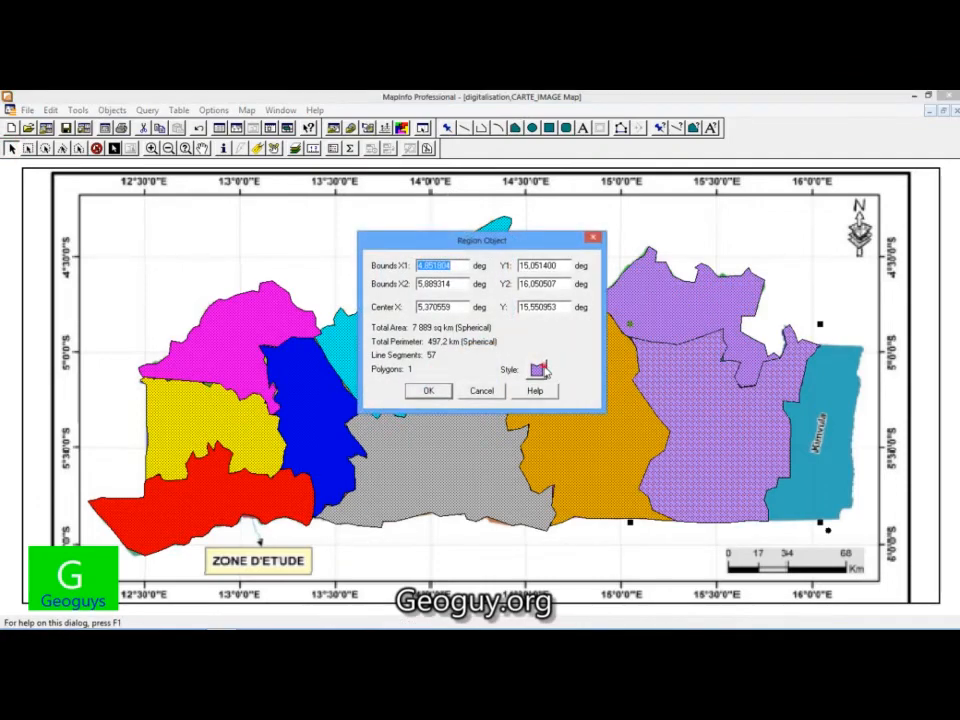
pyautogui.click(538, 369)
pyautogui.click(551, 272)
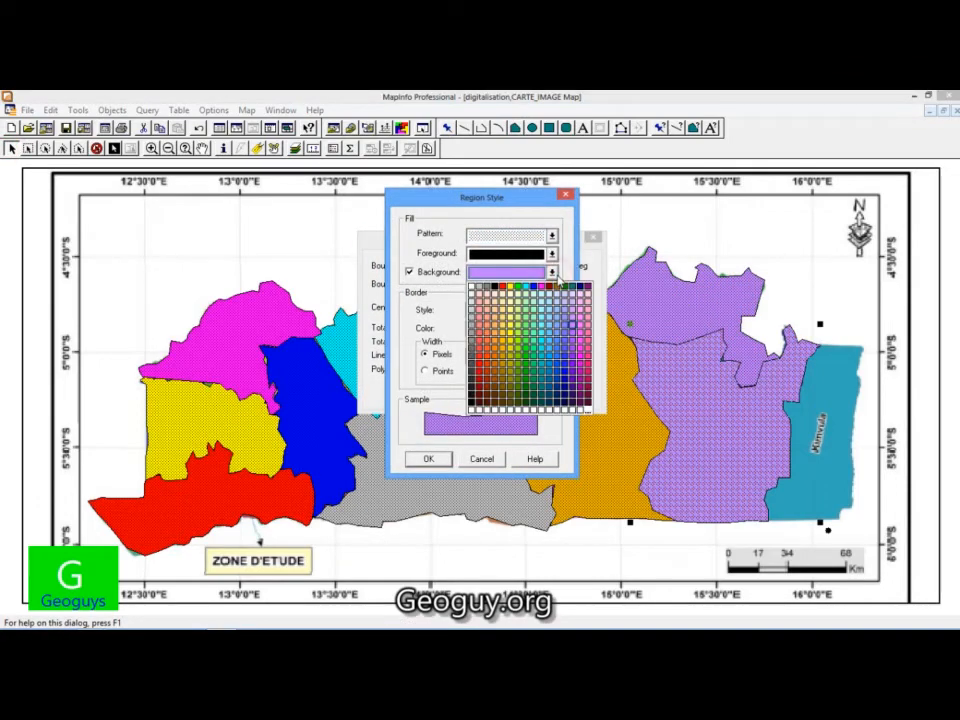
pyautogui.click(535, 388)
pyautogui.click(428, 458)
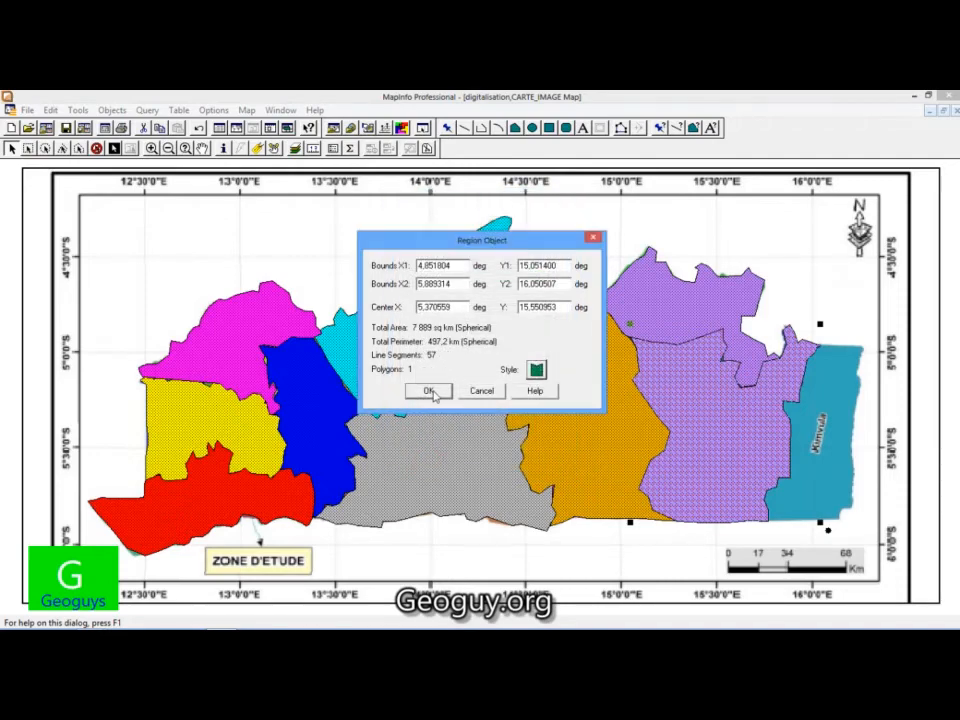
pyautogui.click(429, 390)
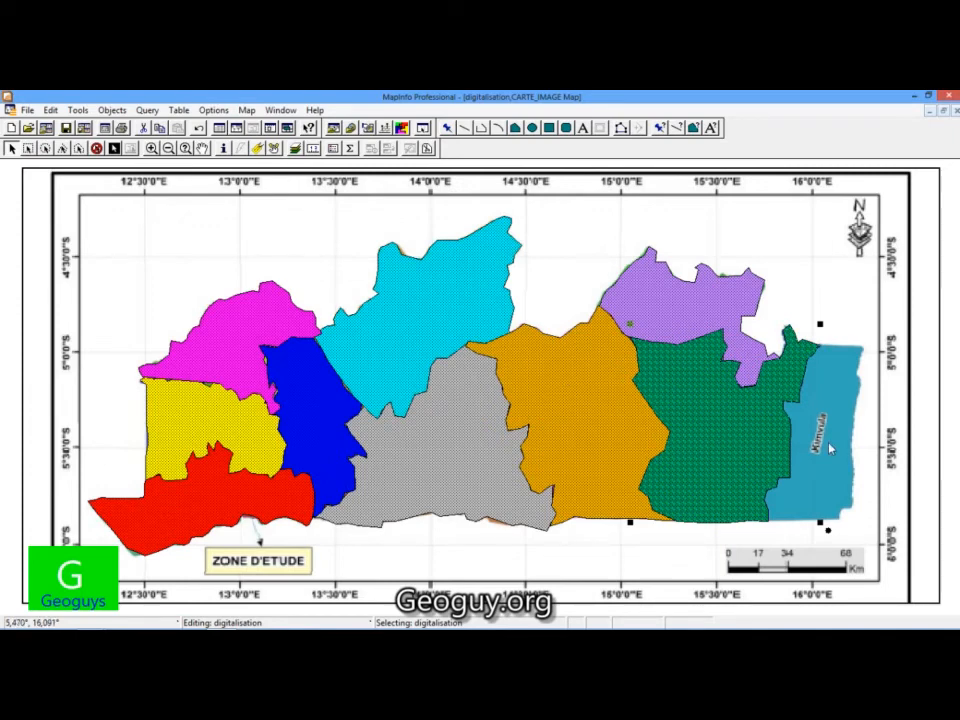
# Trace the Kimvula territory at the map's eastern edge as a closed polygon adjoining Madimba.
pyautogui.click(514, 129)
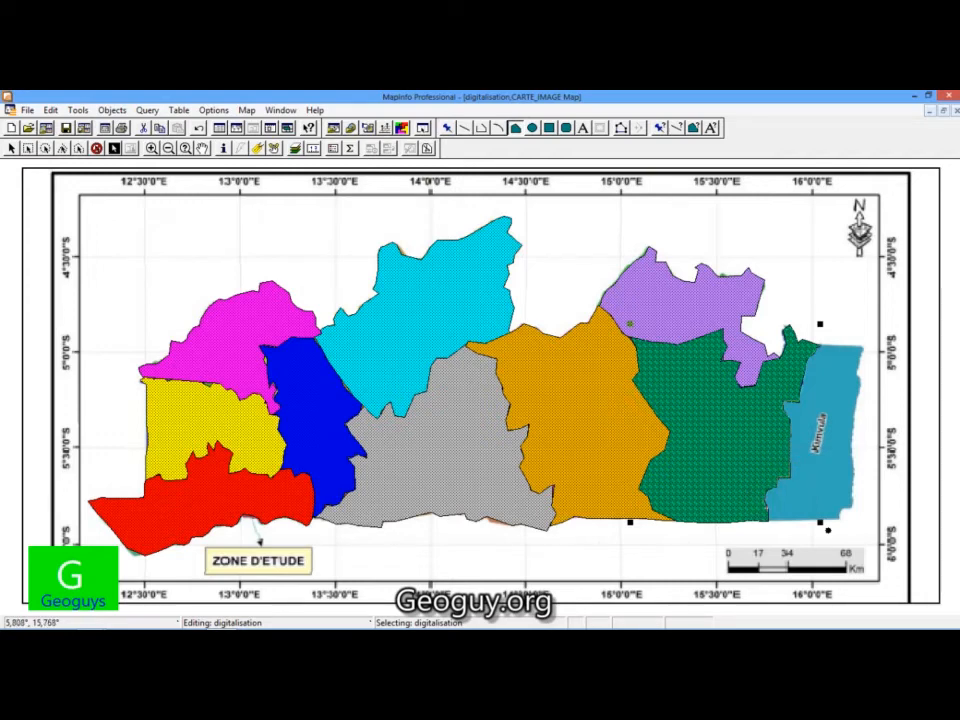
pyautogui.click(766, 522)
pyautogui.click(839, 519)
pyautogui.click(846, 508)
pyautogui.click(853, 507)
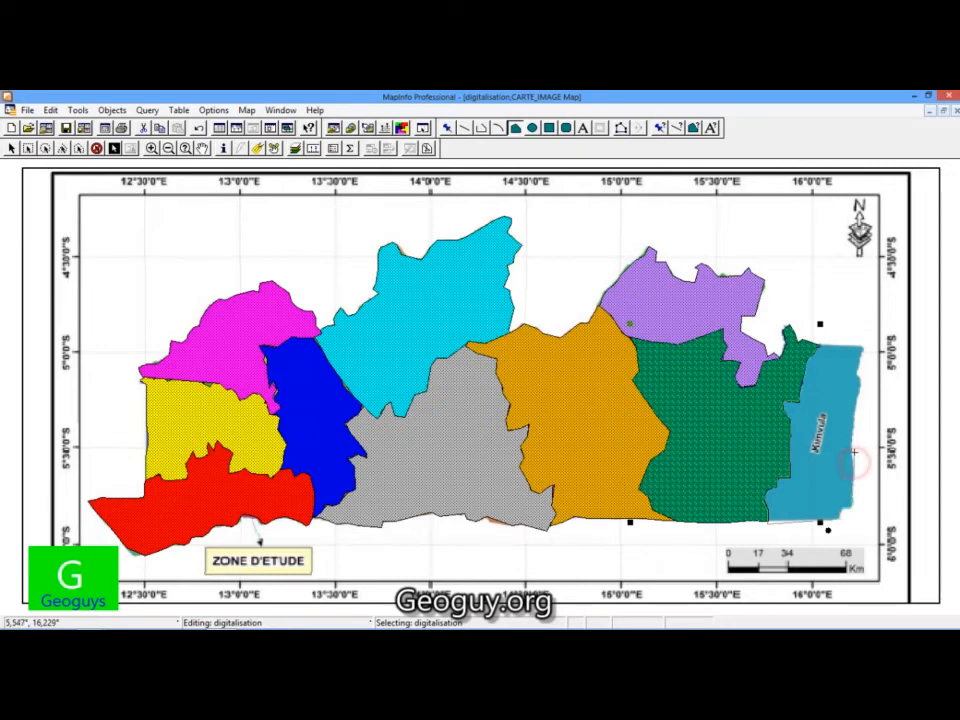
pyautogui.click(855, 415)
pyautogui.click(859, 396)
pyautogui.click(861, 384)
pyautogui.click(860, 375)
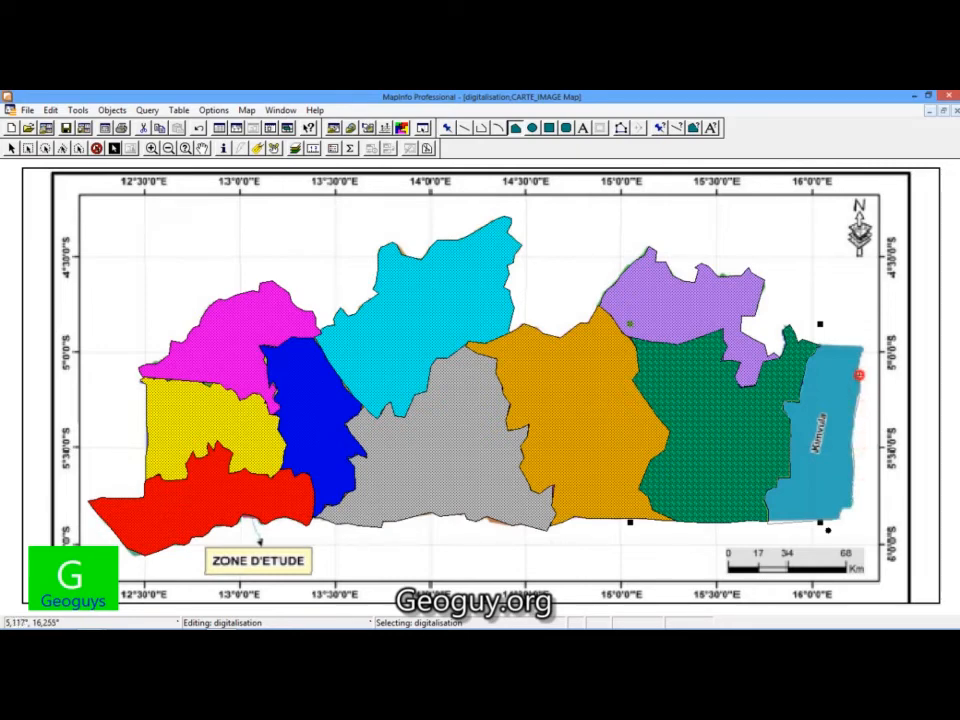
pyautogui.click(858, 371)
pyautogui.click(863, 345)
pyautogui.click(853, 346)
pyautogui.click(840, 343)
pyautogui.doubleClick(818, 343)
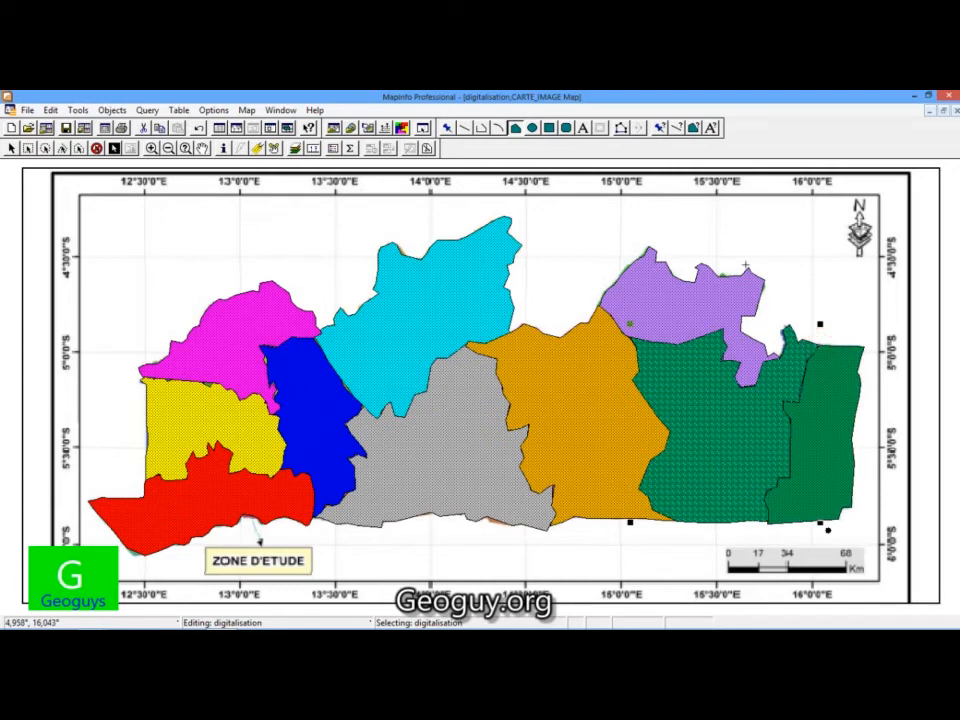
# Set the background fill of the Kimvula polygon at the map's eastern edge to dark grey and deselect it.
pyautogui.click(11, 148)
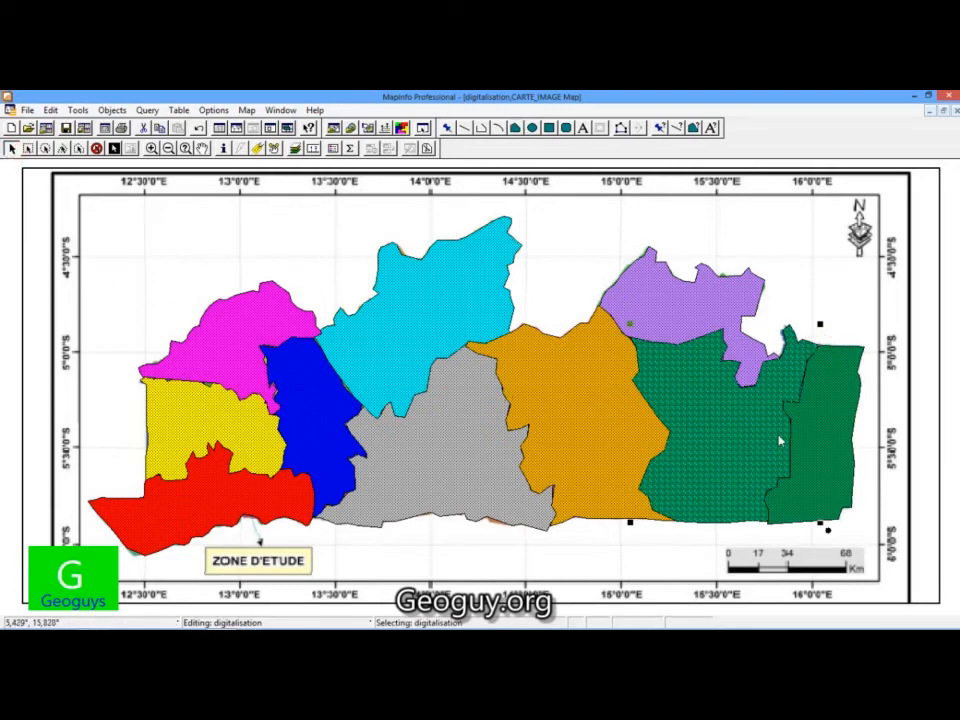
pyautogui.doubleClick(814, 449)
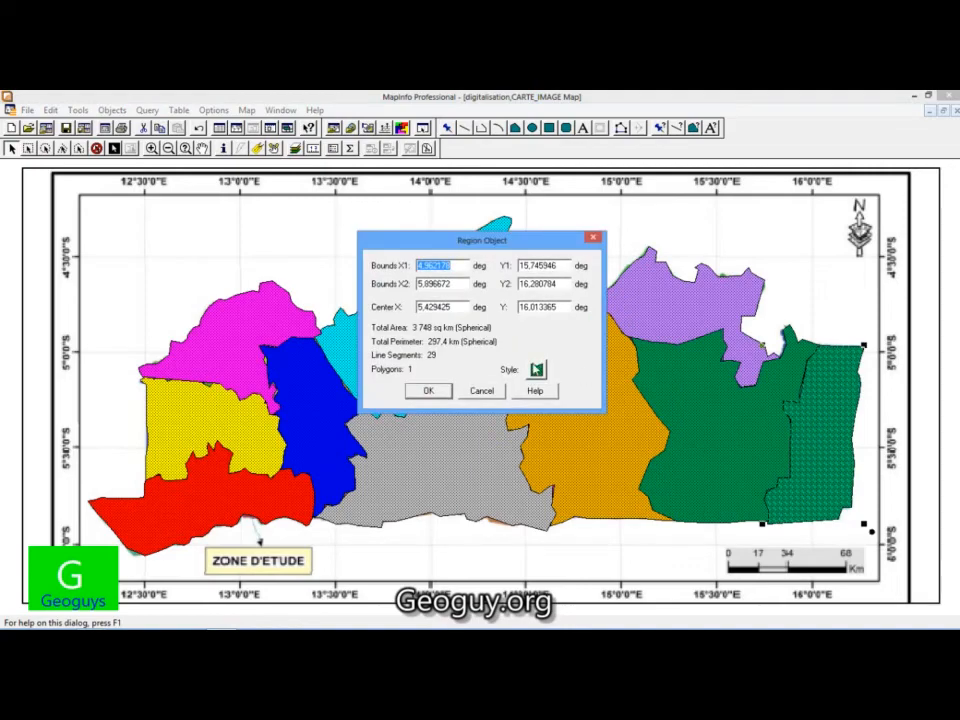
pyautogui.click(537, 370)
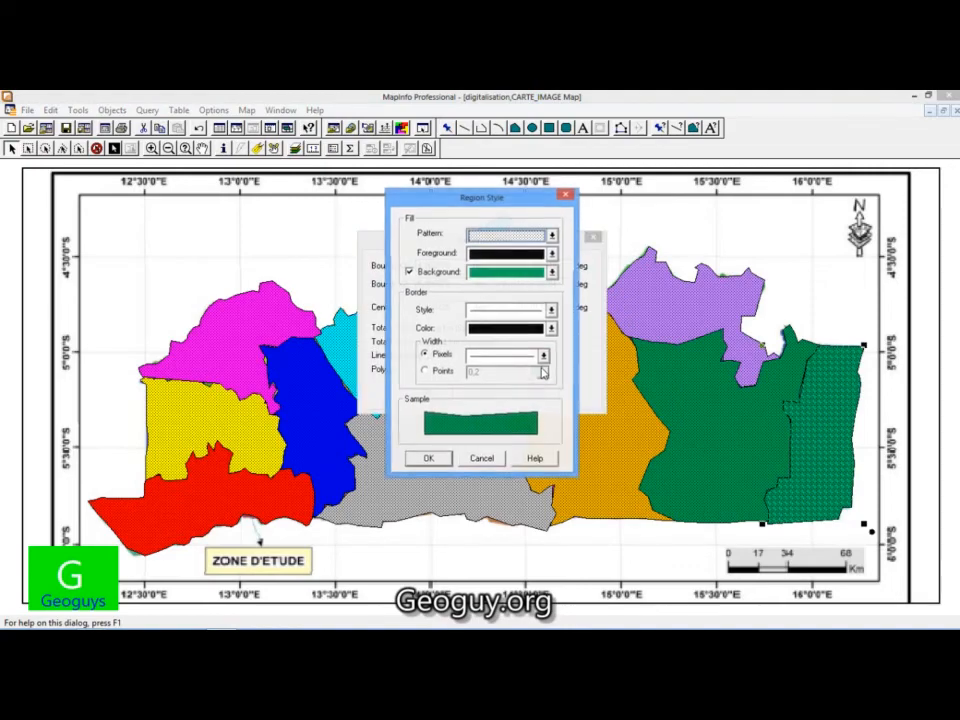
pyautogui.click(553, 272)
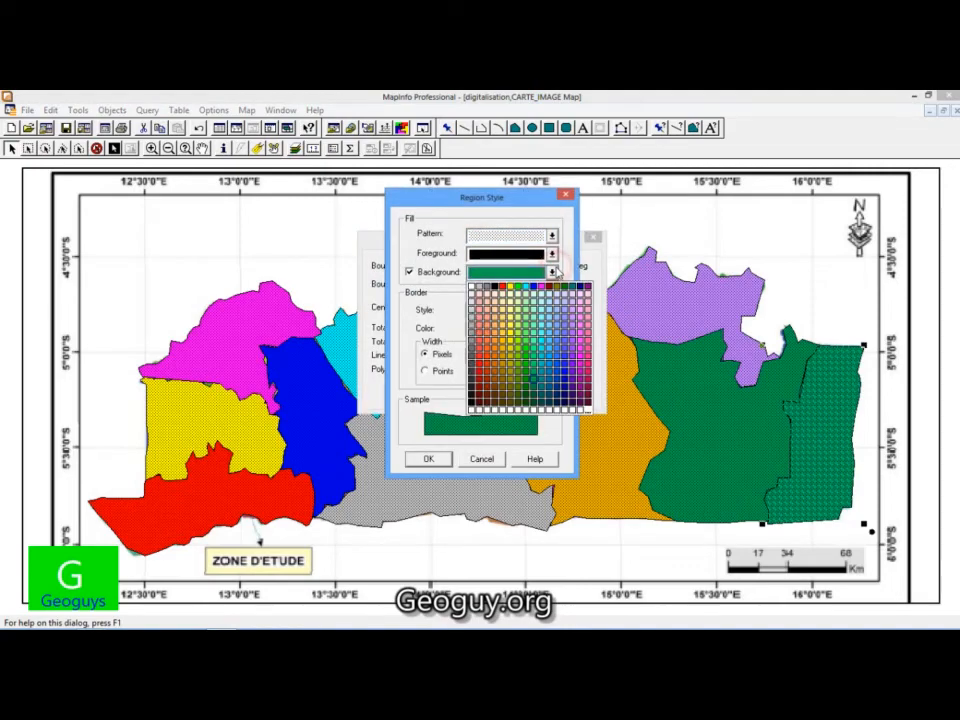
pyautogui.click(472, 366)
pyautogui.click(430, 458)
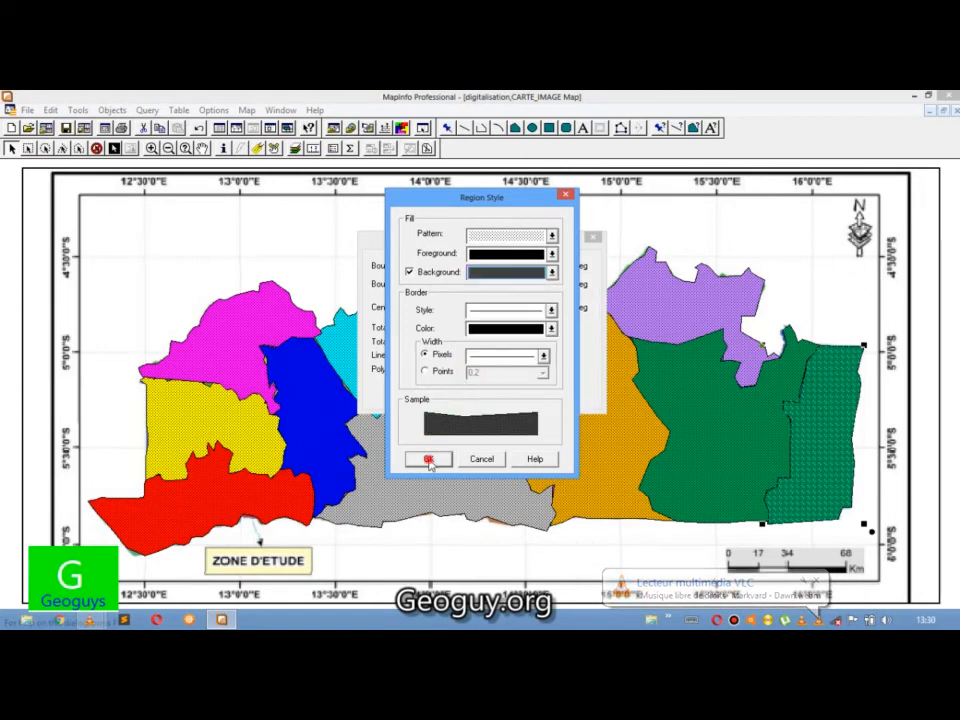
pyautogui.click(429, 391)
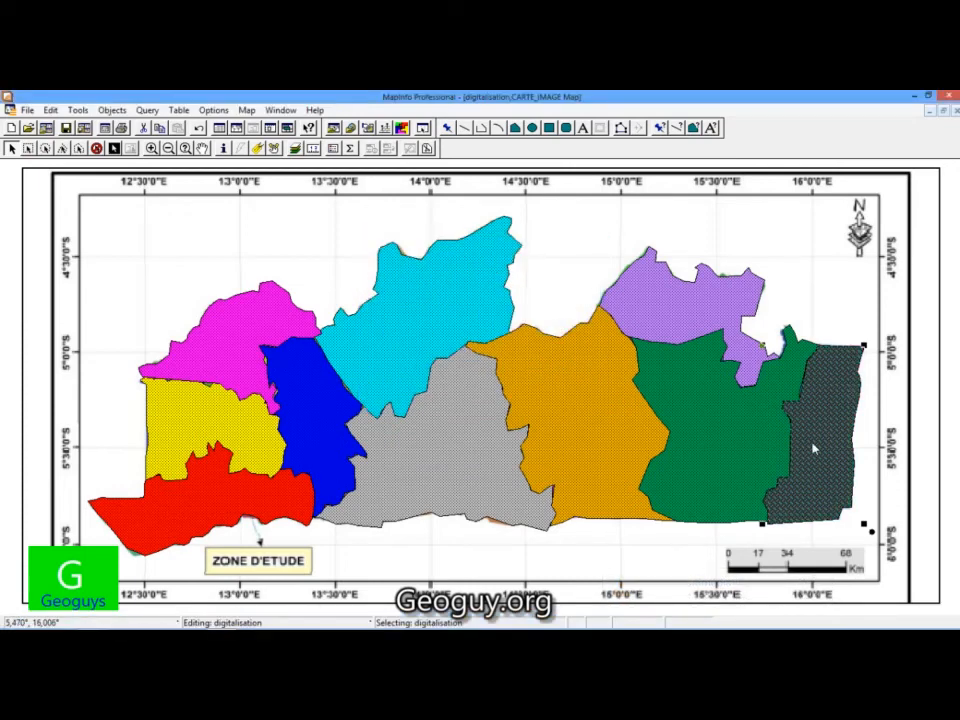
pyautogui.click(827, 299)
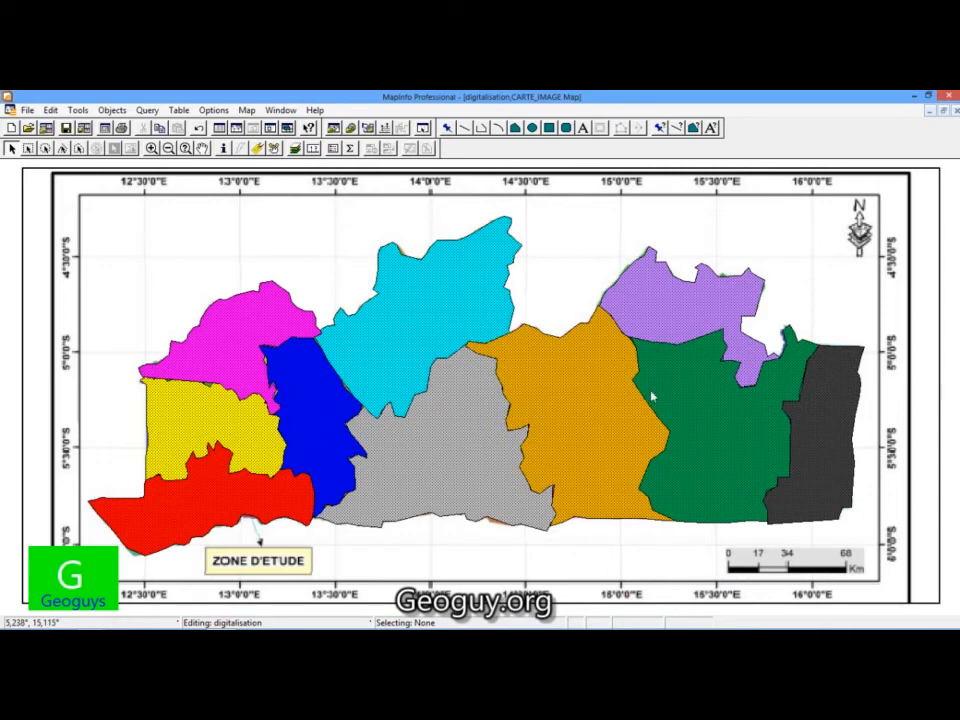
# Hide the CARTE_IMAGE layer so the map shows only the digitised polygons.
pyautogui.rightClick(295, 245)
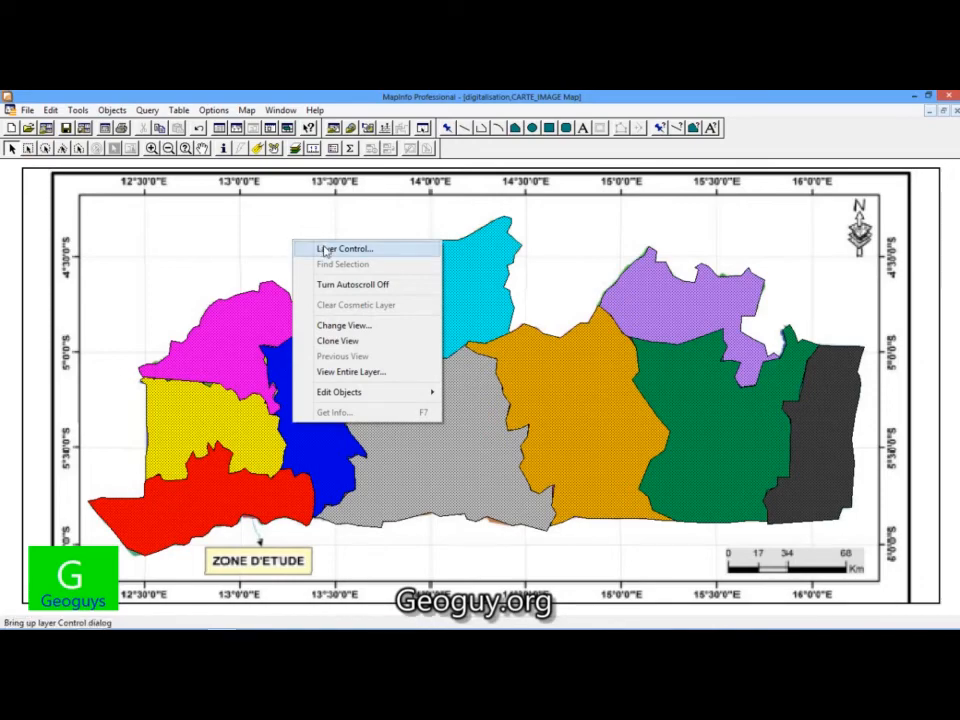
pyautogui.click(328, 249)
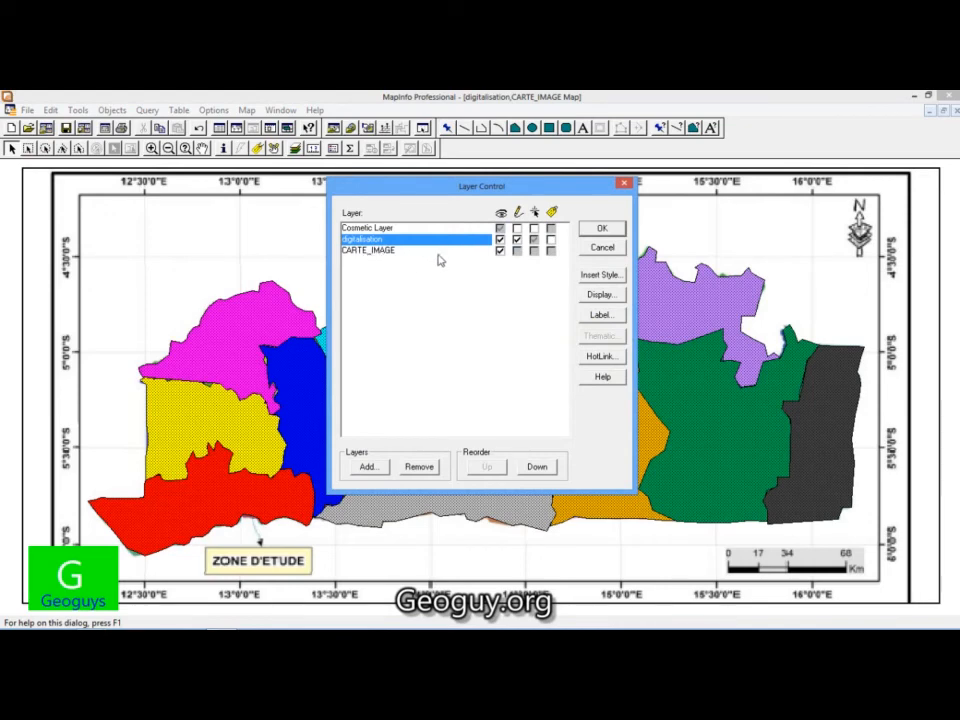
pyautogui.click(500, 251)
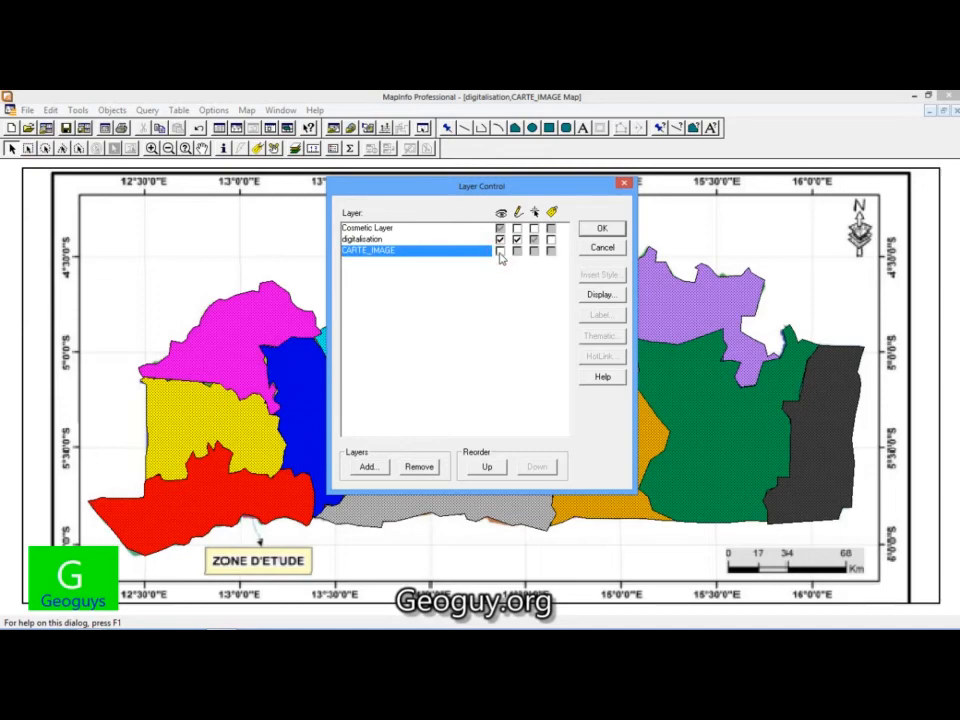
pyautogui.click(620, 228)
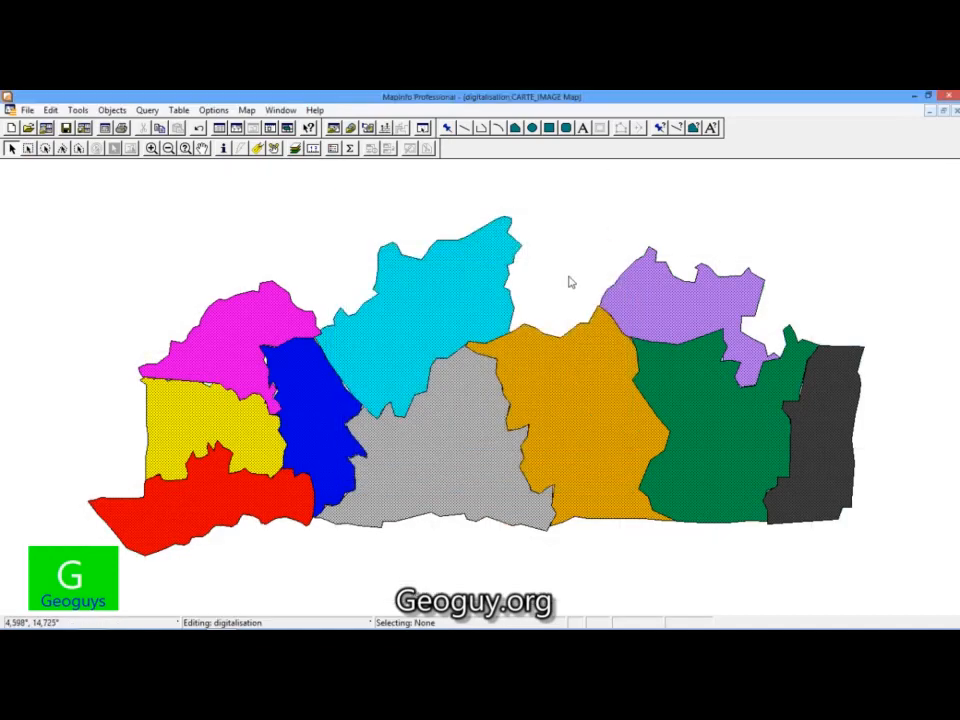